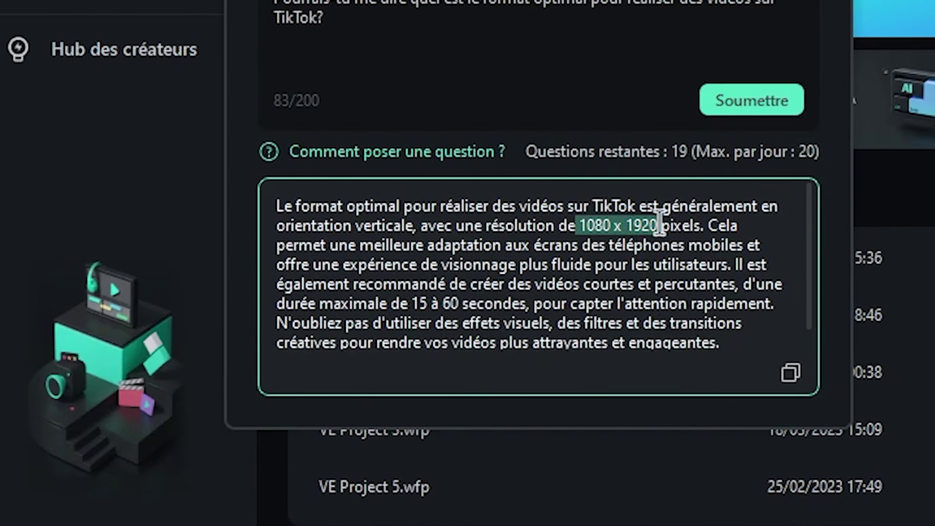
# - Review the AI answer on the optimal TikTok video format, including its advice on duration, effects, filters and transitions
pyautogui.click(436, 300)
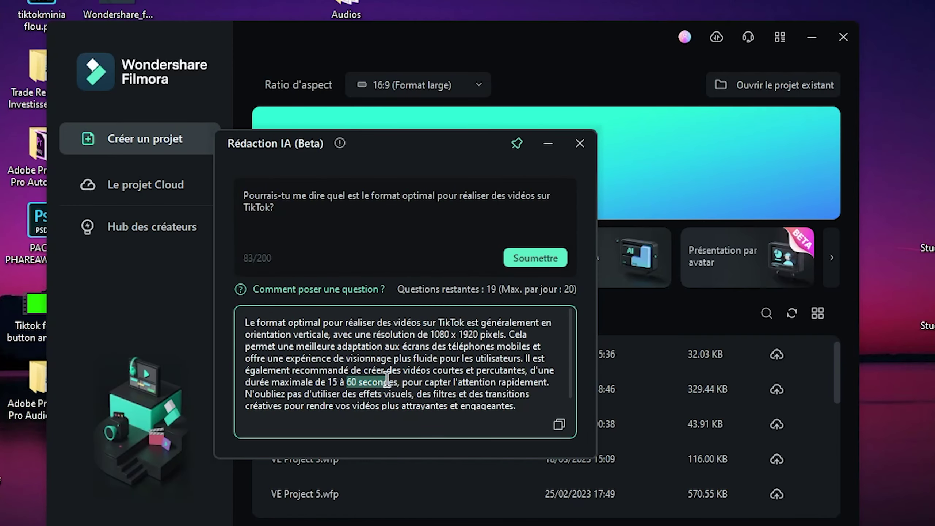
pyautogui.moveTo(349, 400); pyautogui.dragTo(456, 439)
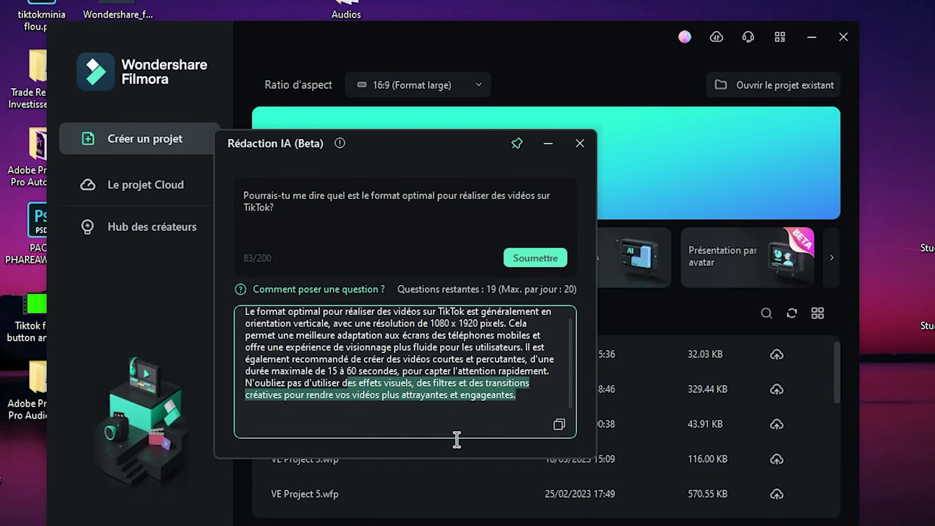
pyautogui.click(396, 379)
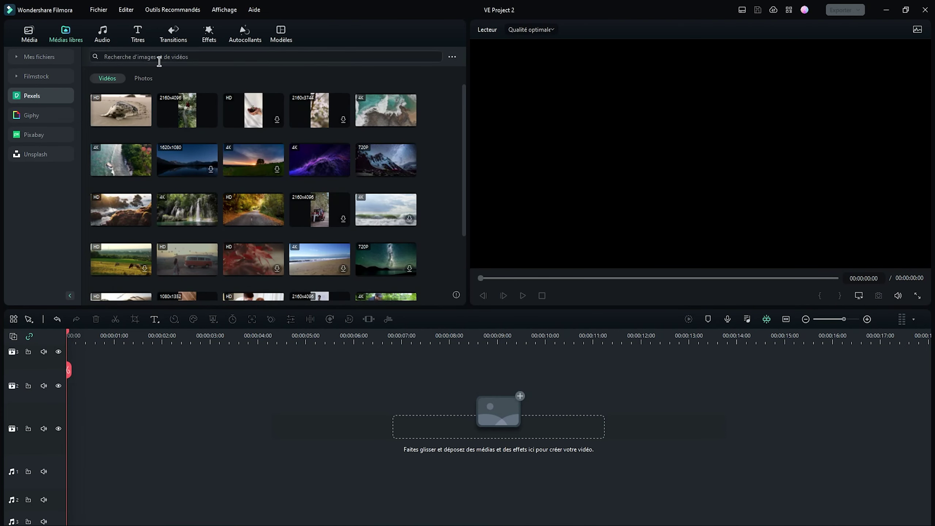
# - Browse the free Pexels stock videos
pyautogui.scroll(-5, 148, 232)
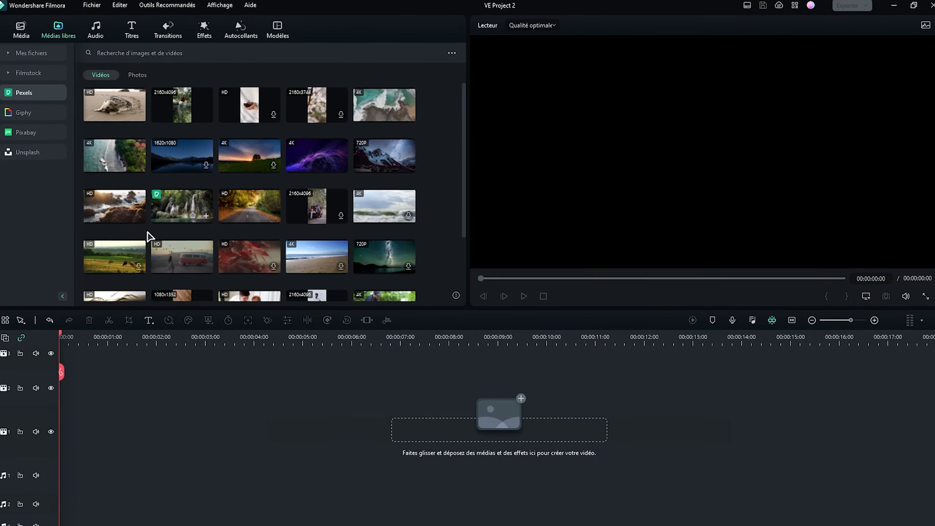
pyautogui.scroll(-3, 137, 225)
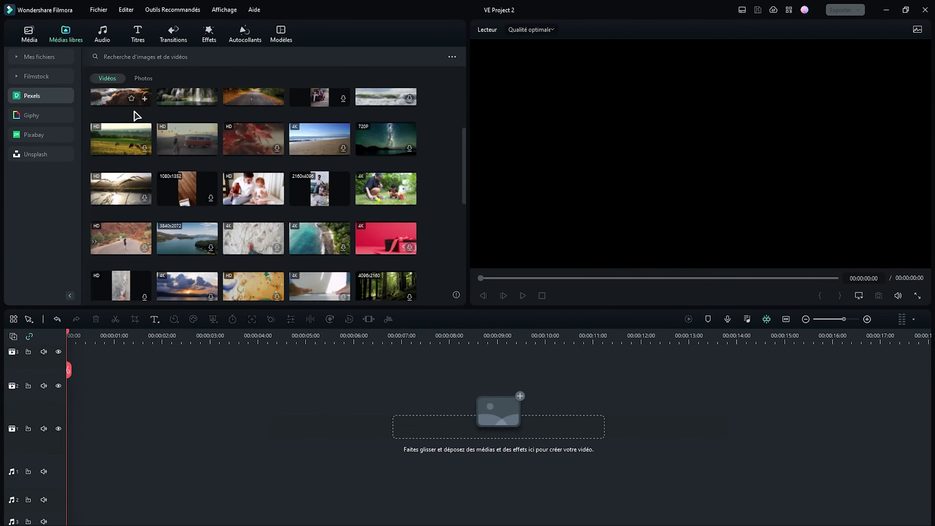
pyautogui.scroll(3, 140, 118)
# - Generate a 16:9 AI image in the CGI style from the description "Robot,volant,espace,sabre laser,bleu"
pyautogui.click(29, 36)
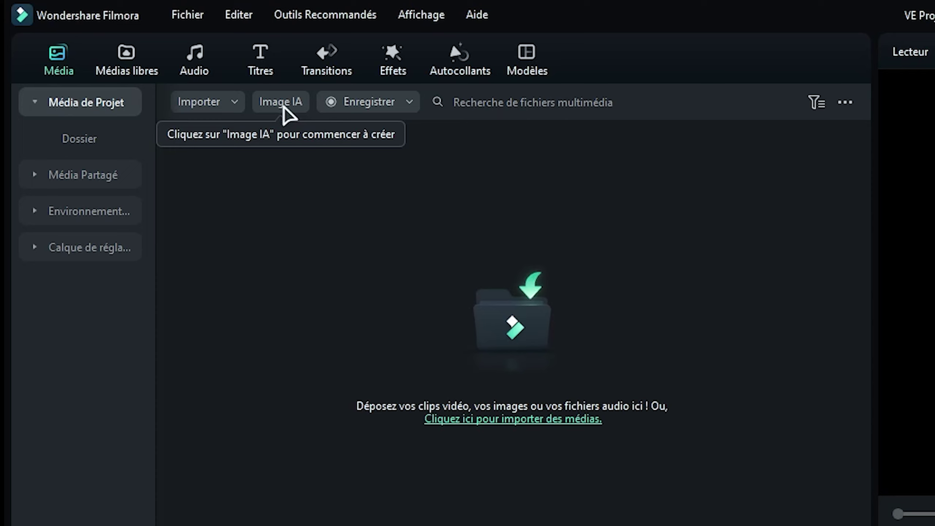
pyautogui.click(283, 106)
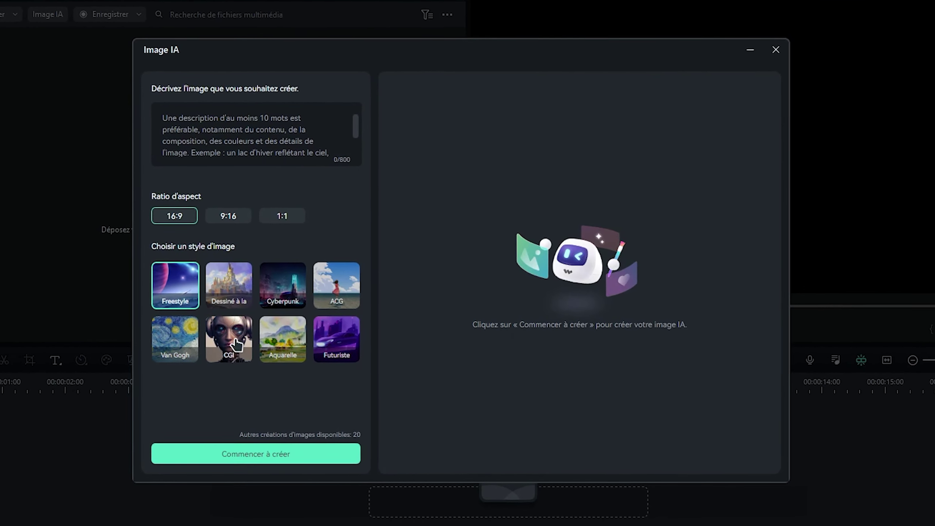
pyautogui.click(236, 344)
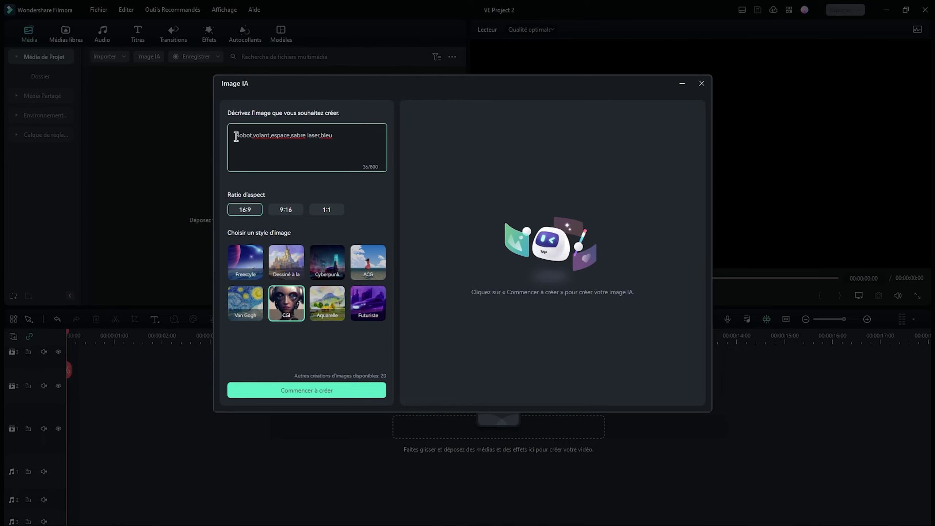
pyautogui.moveTo(255, 140); pyautogui.dragTo(316, 127)
pyautogui.click(331, 152)
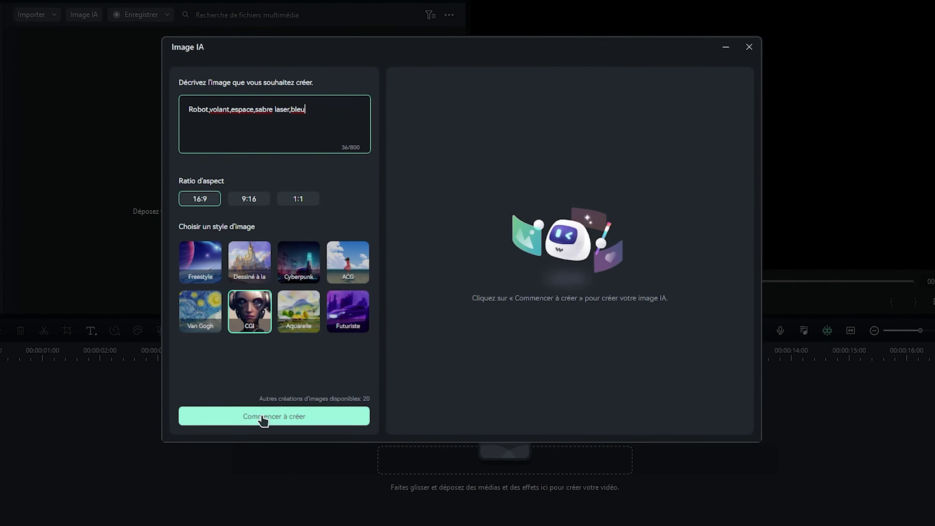
pyautogui.click(292, 426)
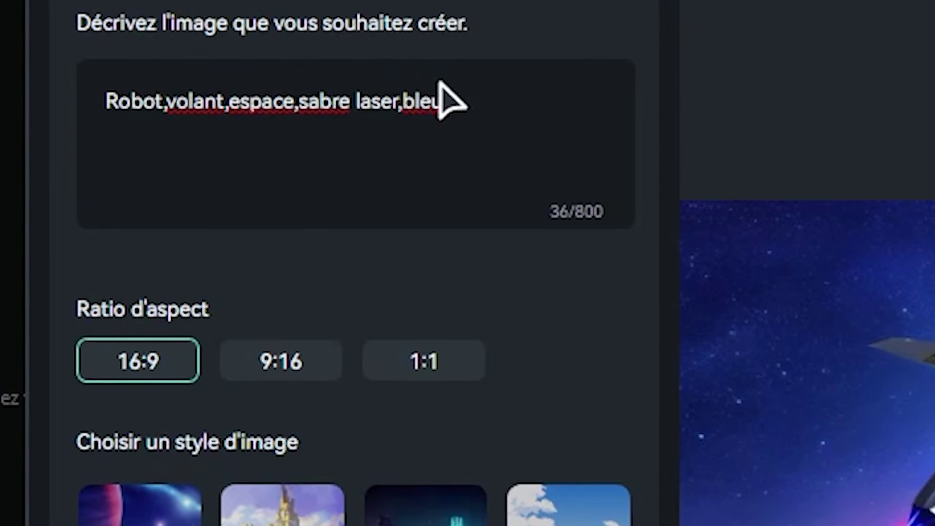
pyautogui.moveTo(478, 102); pyautogui.dragTo(110, 95)
pyautogui.moveTo(541, 209); pyautogui.dragTo(633, 248)
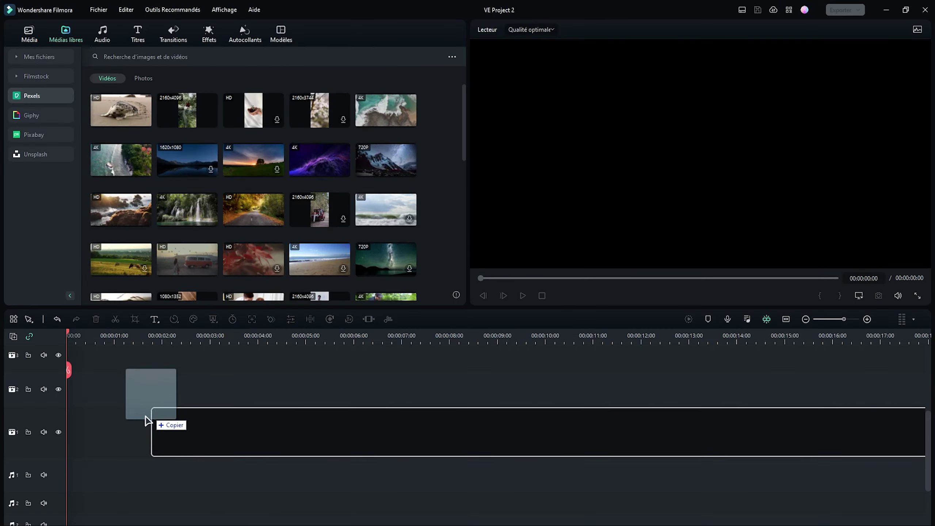
# - Place the video clip at the start of video track 1, split it at 00:00:00:15 and delete the short opening piece
pyautogui.moveTo(146, 422); pyautogui.dragTo(76, 439)
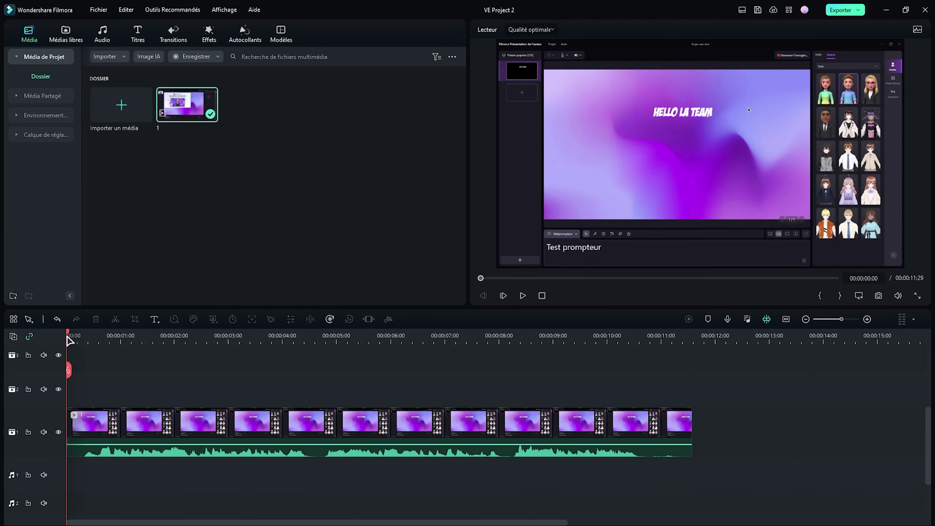
pyautogui.click(82, 370)
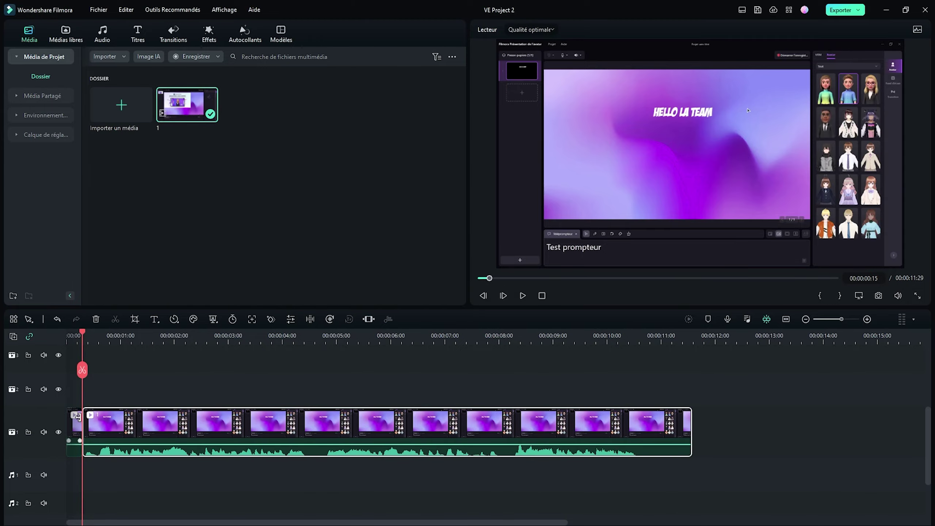
pyautogui.click(74, 424)
pyautogui.press('Delete')
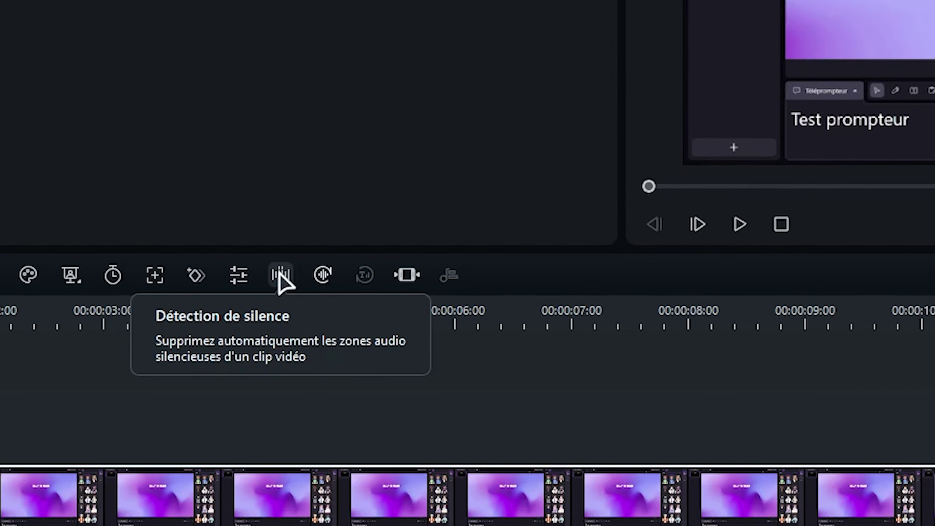
# - Run silence detection on the clip with the default settings and export the result to the timeline
pyautogui.click(279, 275)
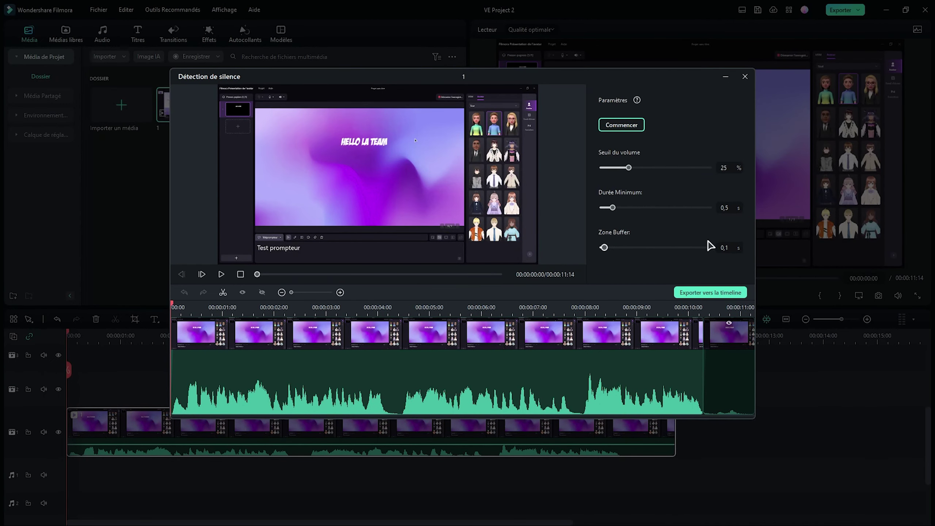
pyautogui.click(705, 294)
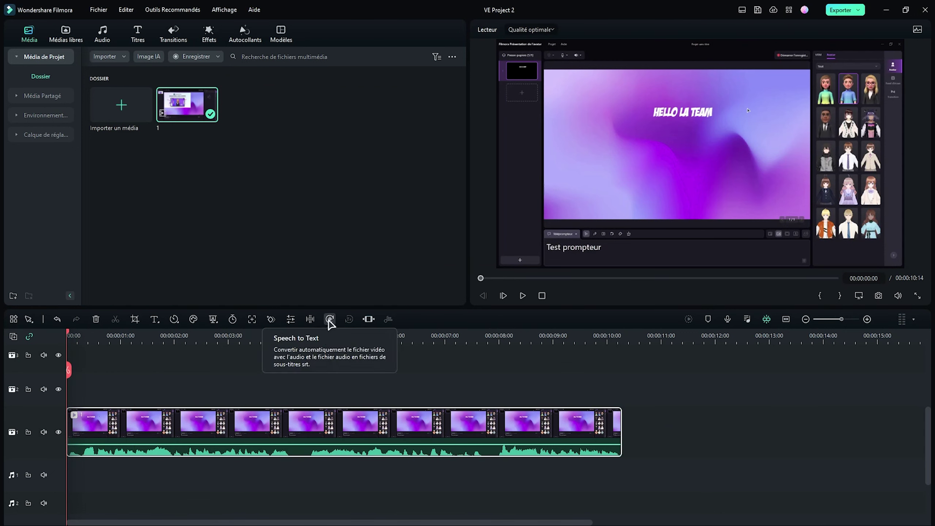
# - Transcribe the selected clip in Français (France) into timeline-matched subtitles and move them higher in the preview
pyautogui.rightClick(326, 429)
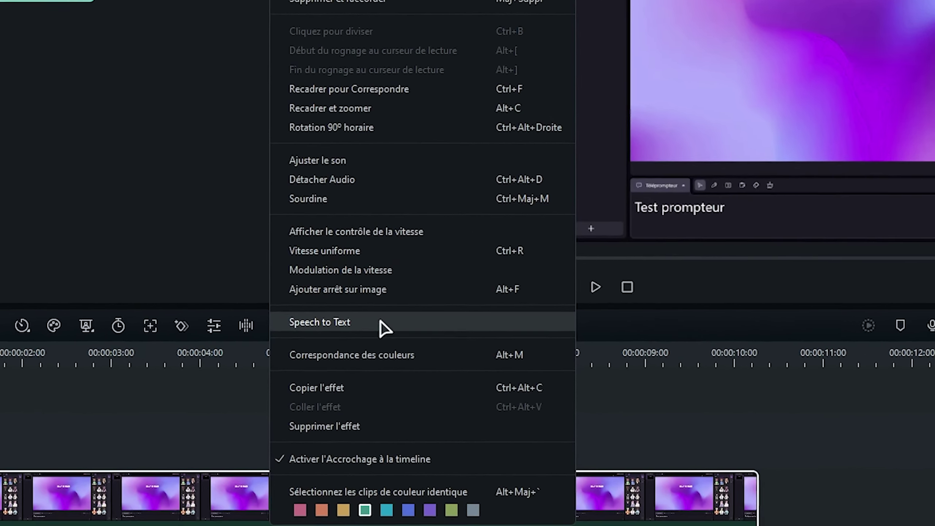
pyautogui.click(399, 317)
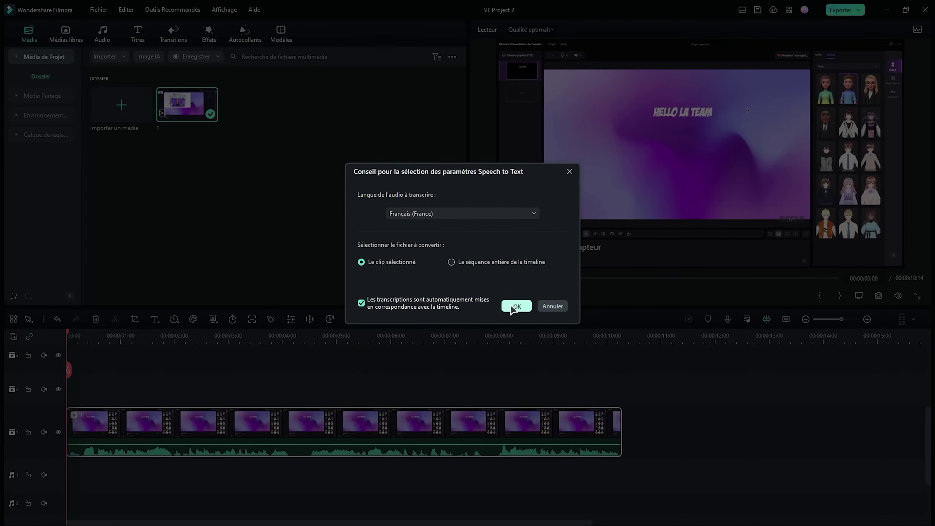
pyautogui.click(515, 307)
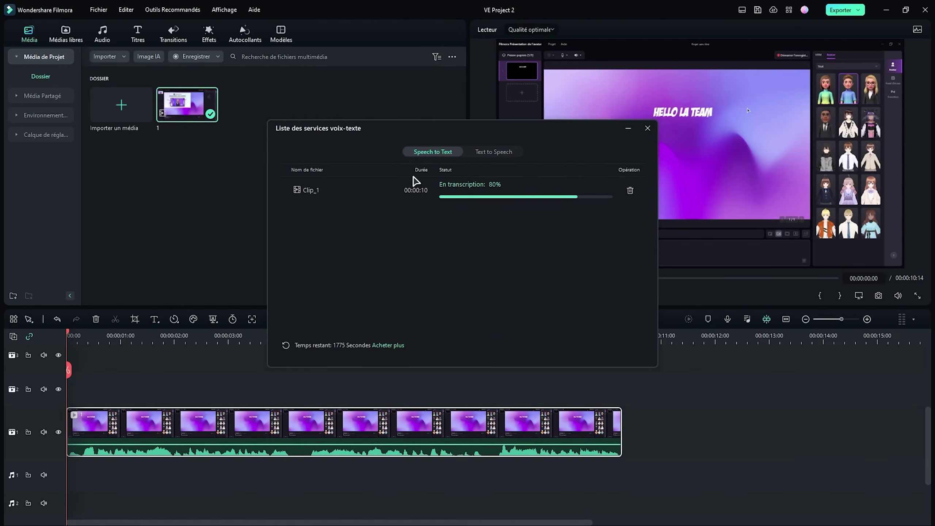
pyautogui.click(647, 128)
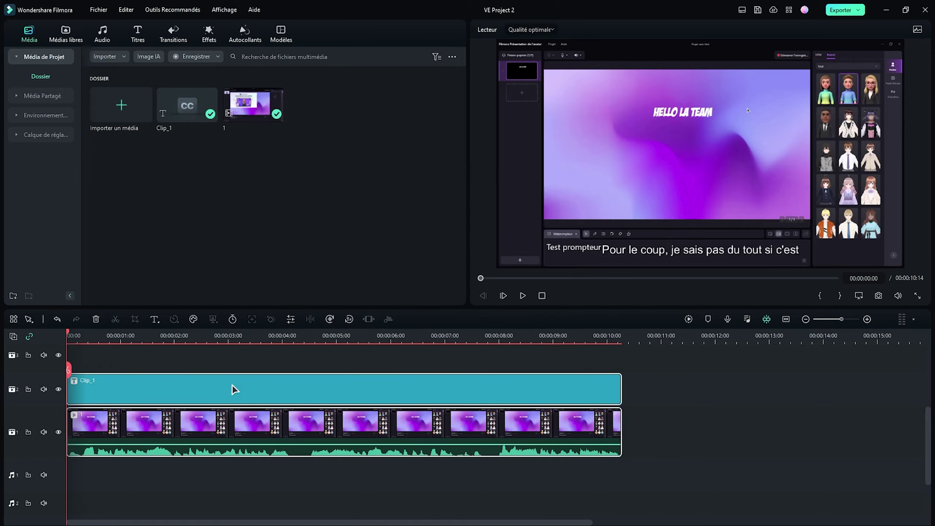
pyautogui.moveTo(644, 254); pyautogui.dragTo(648, 201)
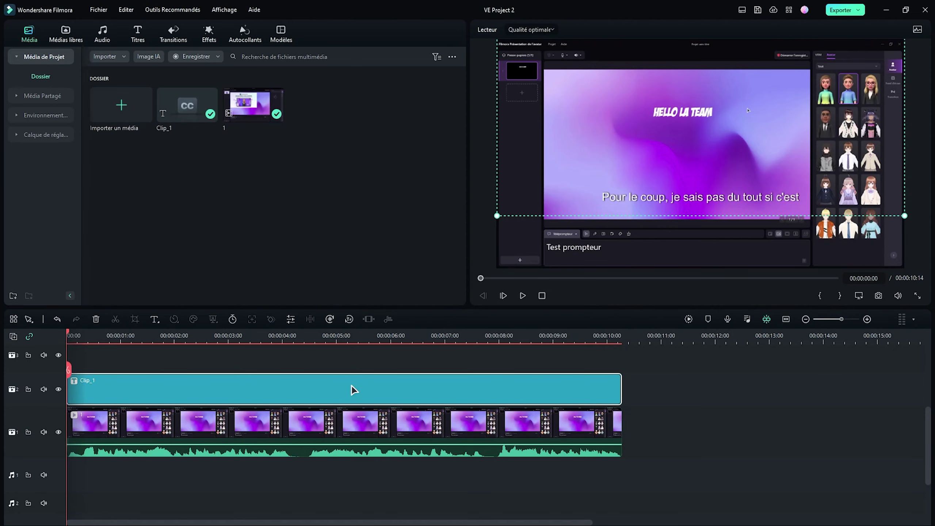
# - Open the subtitle file for editing and set the first subtitle's font to Avengeance Mightiest Avenger at size 18
pyautogui.doubleClick(352, 387)
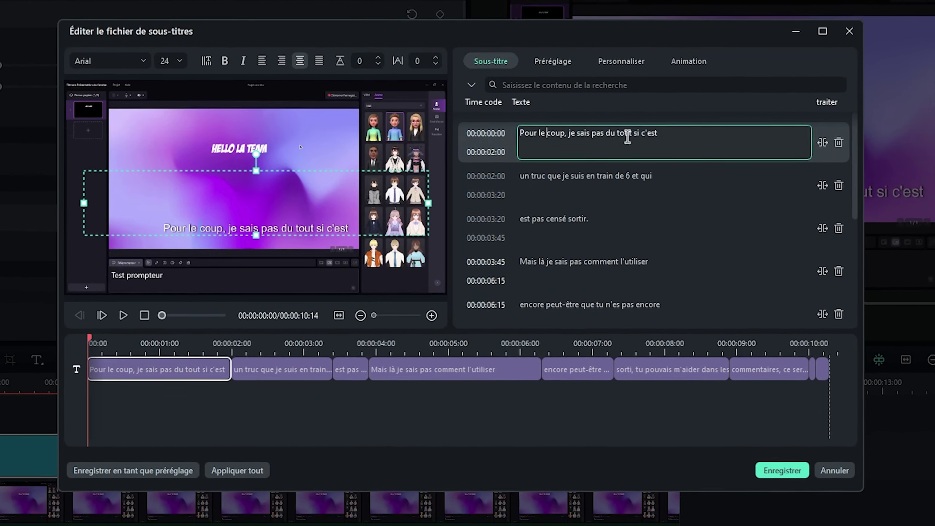
pyautogui.tripleClick(663, 138)
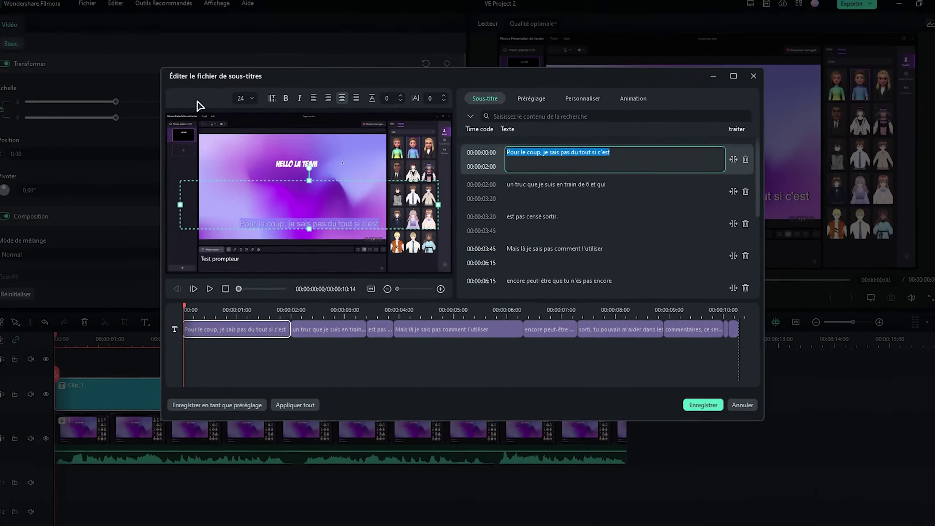
pyautogui.click(107, 60)
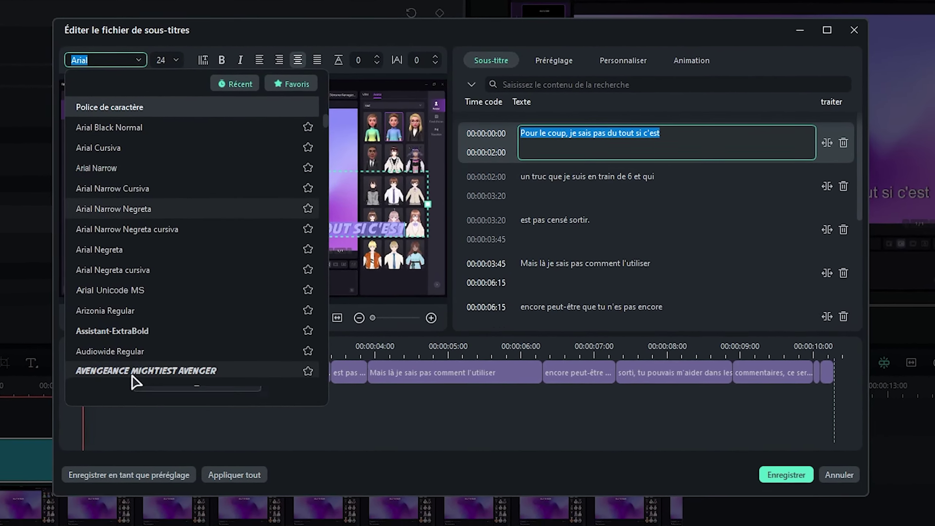
pyautogui.click(147, 357)
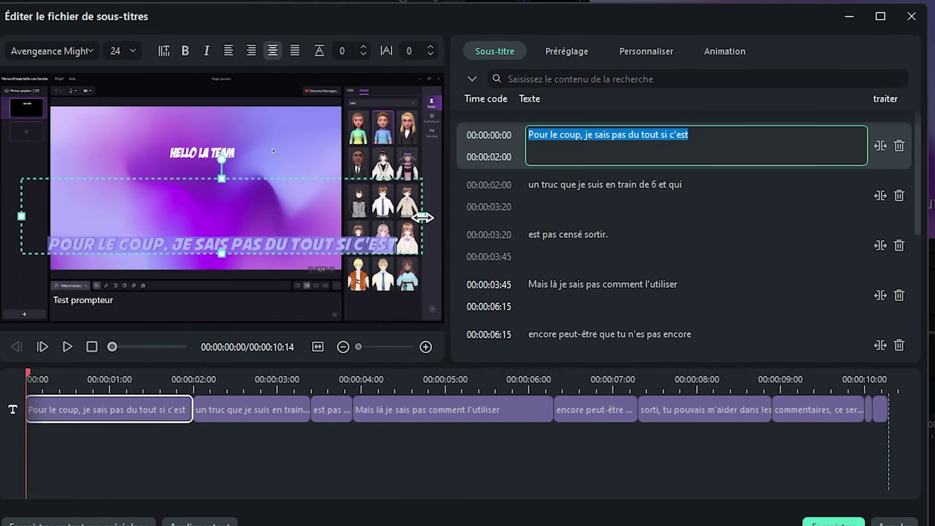
pyautogui.click(121, 51)
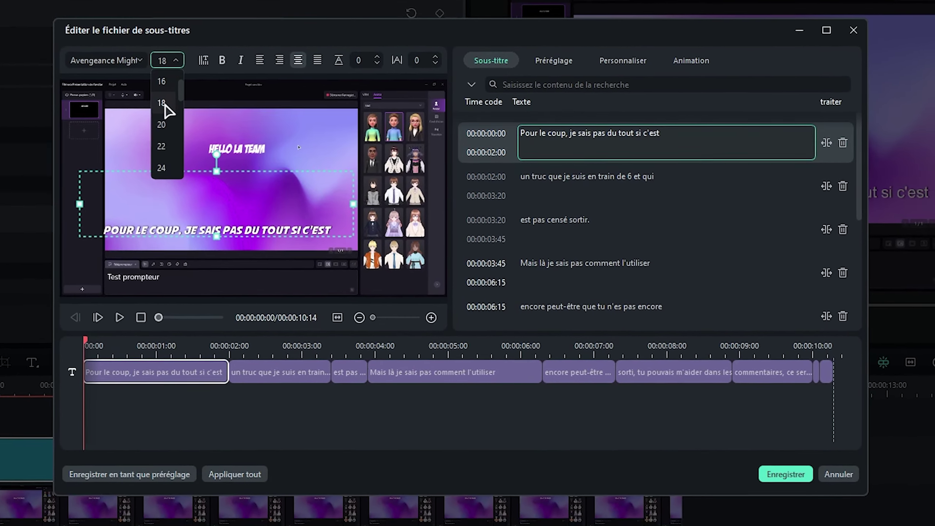
pyautogui.click(125, 94)
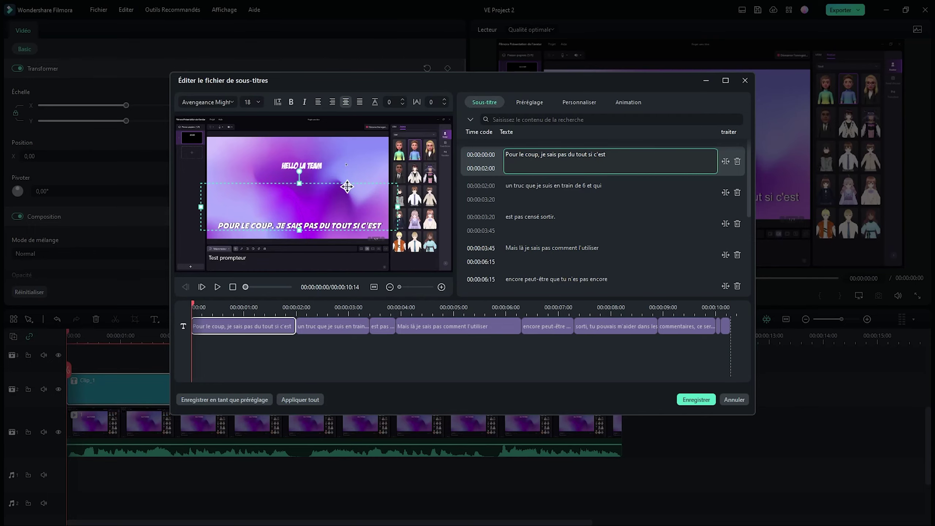
# - Give the first subtitle a black outline and save its style as a custom preset
pyautogui.click(575, 103)
pyautogui.scroll(-6, 569, 172)
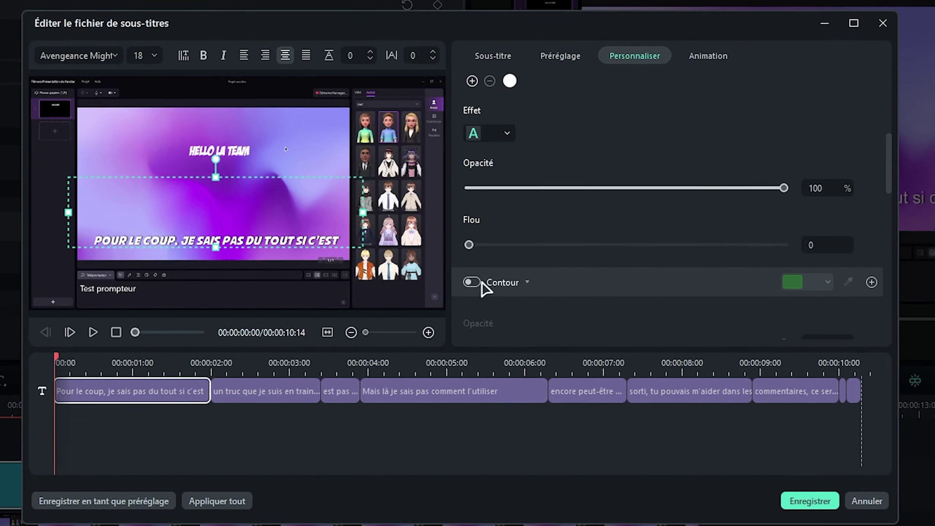
pyautogui.click(478, 282)
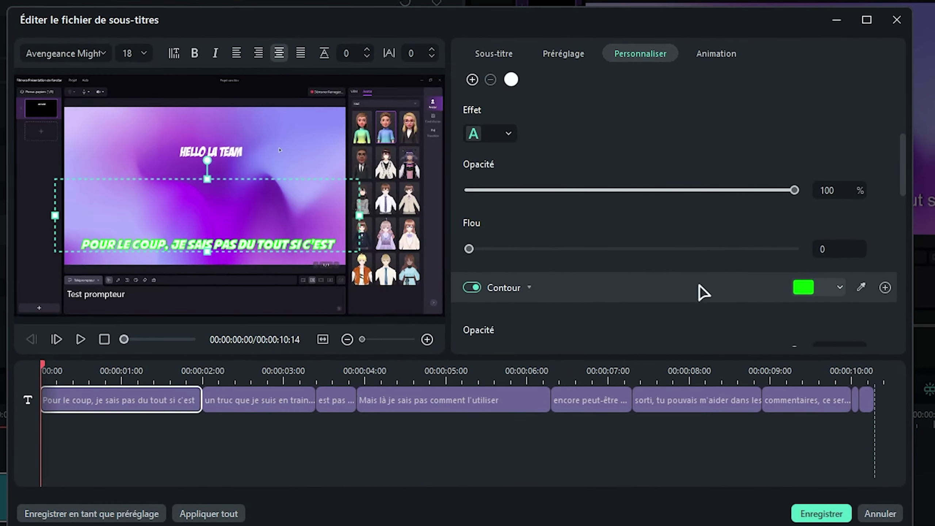
pyautogui.click(797, 283)
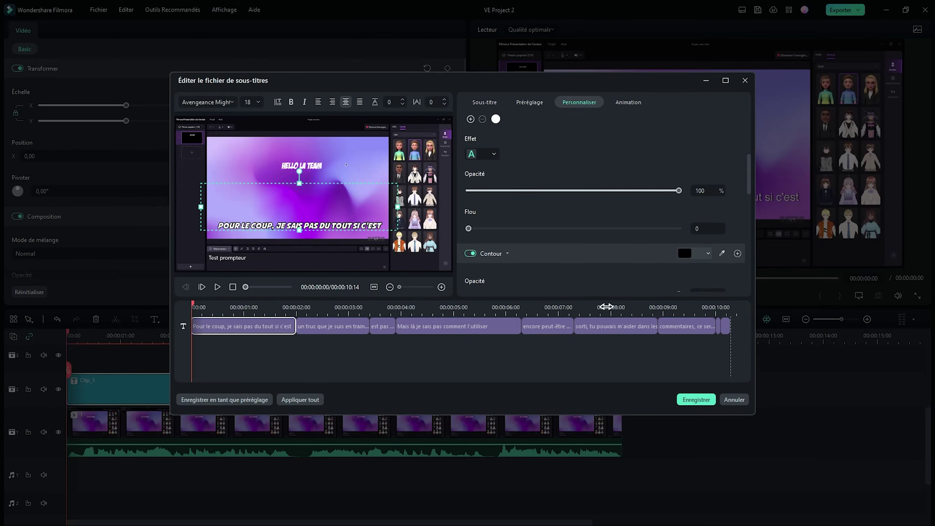
pyautogui.scroll(-5, 606, 258)
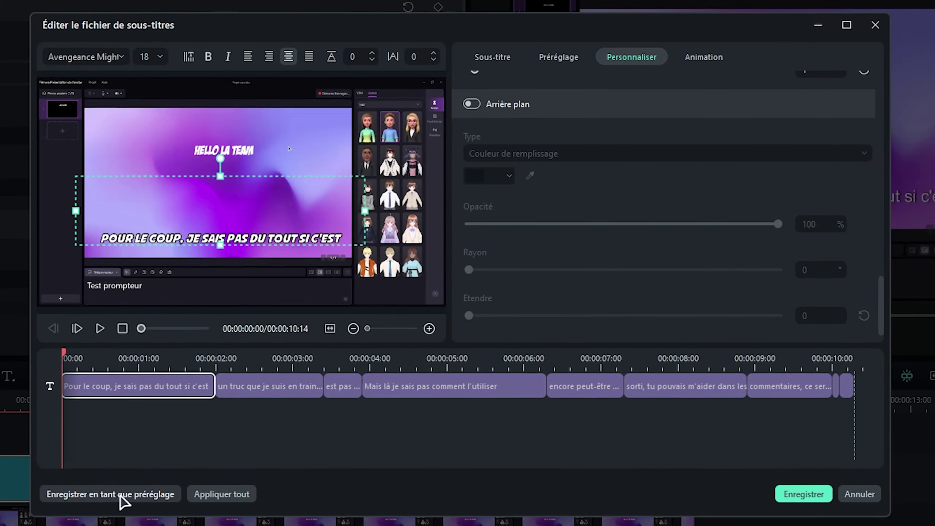
pyautogui.click(120, 494)
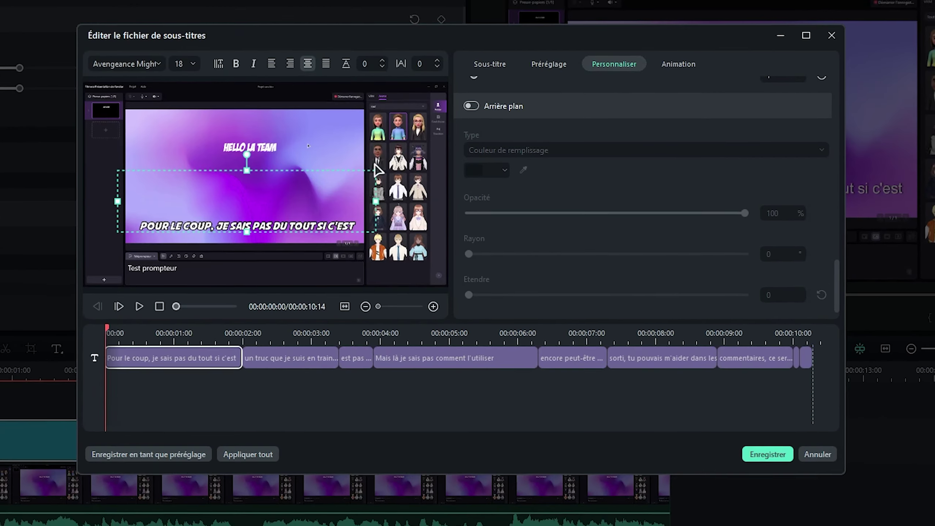
# - Apply the saved custom preset Mon préréglage2 to the second subtitle, "un truc que je suis en train de 6 et qui"
pyautogui.click(262, 375)
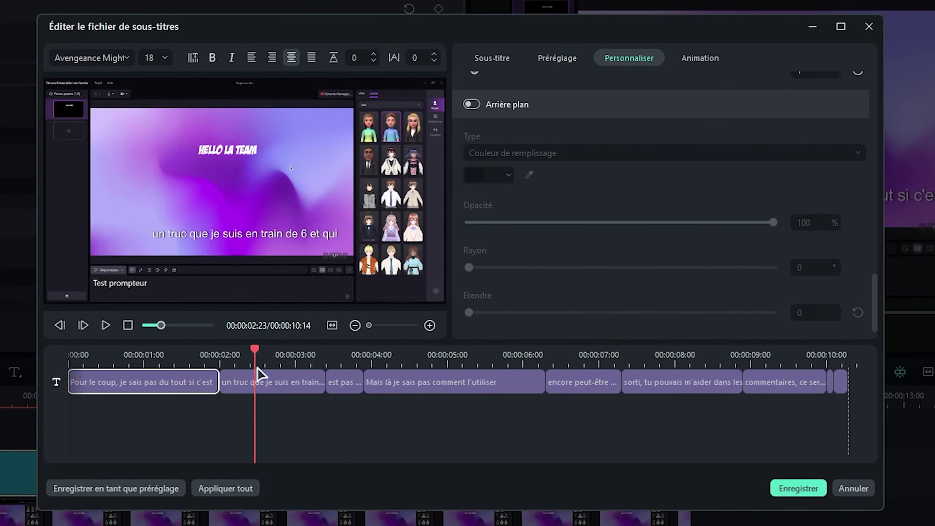
pyautogui.click(552, 60)
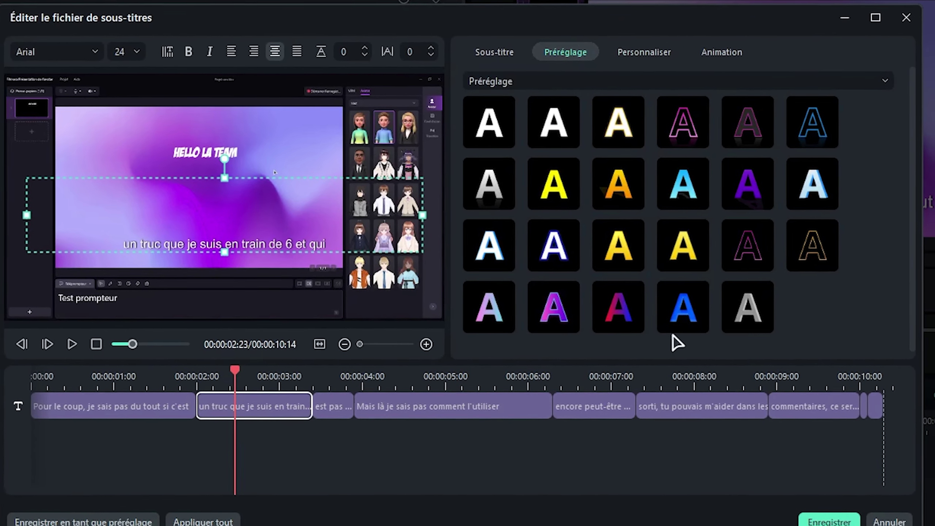
pyautogui.click(511, 82)
pyautogui.click(529, 161)
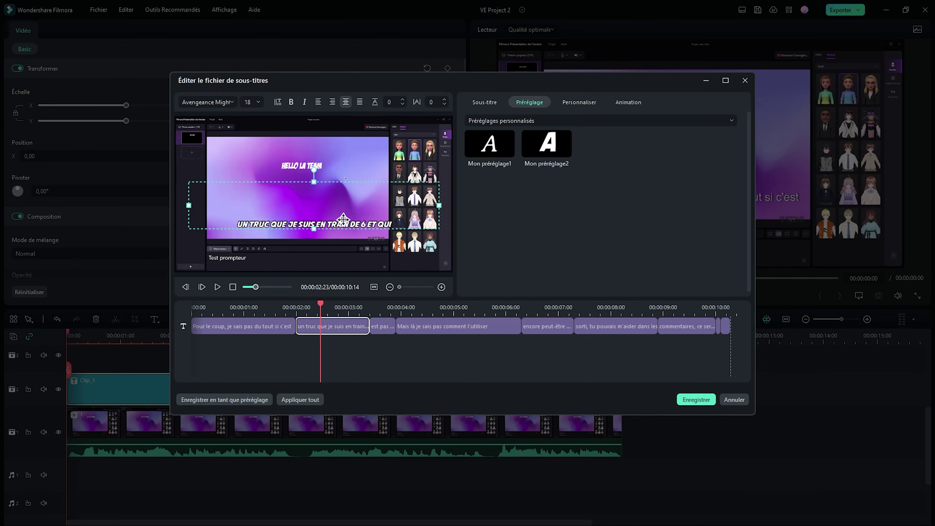
# - Apply the custom preset Mon préréglage2 to the third, fourth and fifth subtitles, from "est pas censé sortir." to "encore peut-être"
pyautogui.click(383, 326)
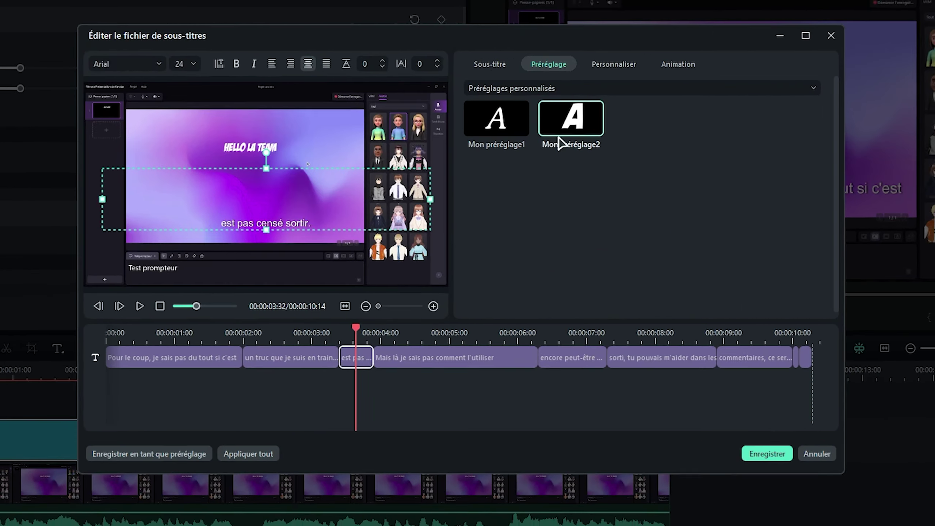
pyautogui.click(425, 326)
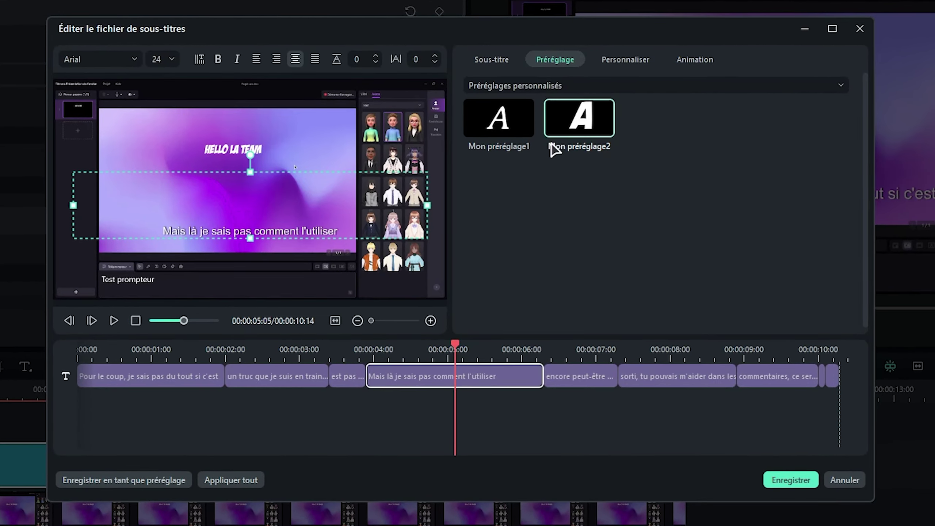
pyautogui.click(554, 147)
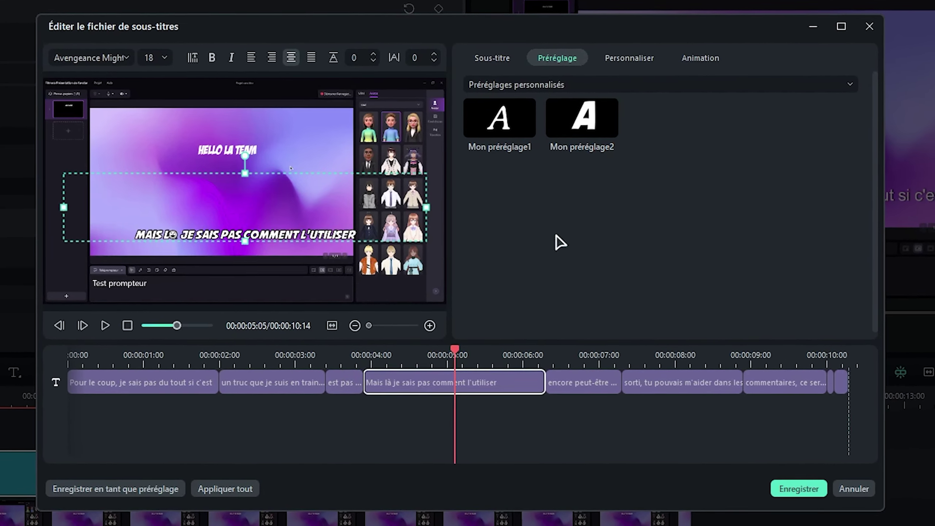
pyautogui.click(572, 376)
pyautogui.click(574, 145)
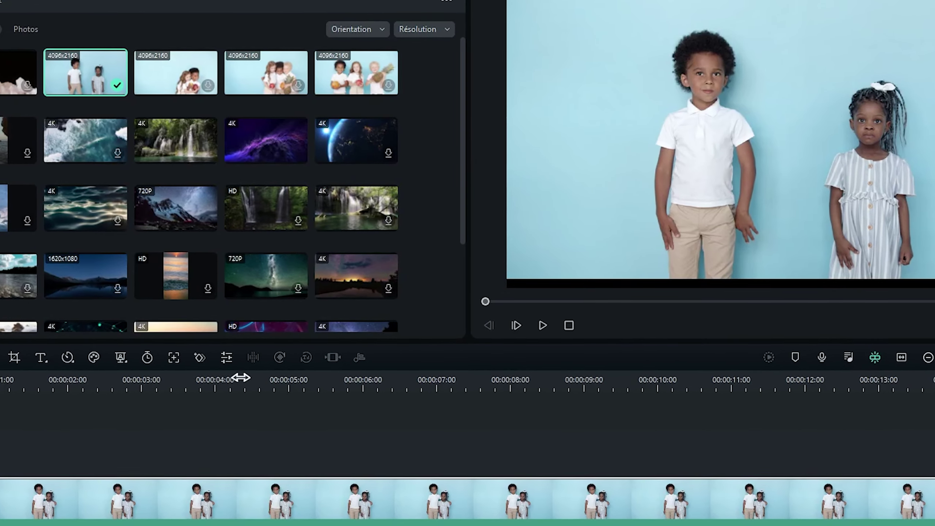
# - Cut the two children out of their blue background with Portrait IA on the timeline clip, and preview the cutout up to 00:00:06:31
pyautogui.click(226, 387)
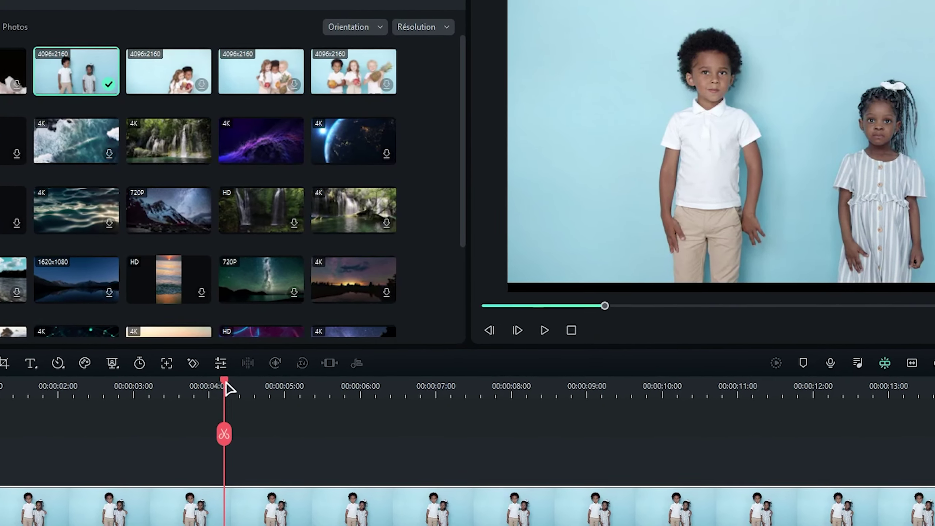
pyautogui.moveTo(17, 403); pyautogui.dragTo(234, 403)
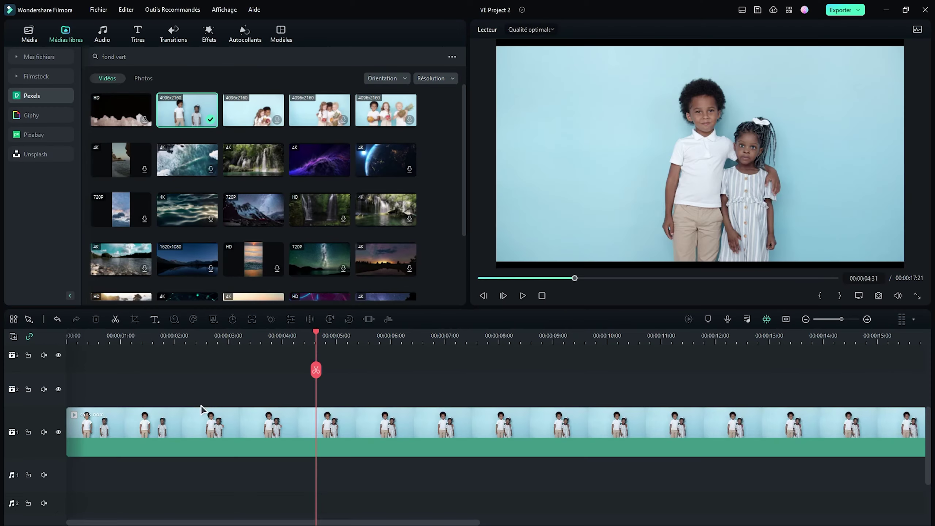
pyautogui.click(205, 433)
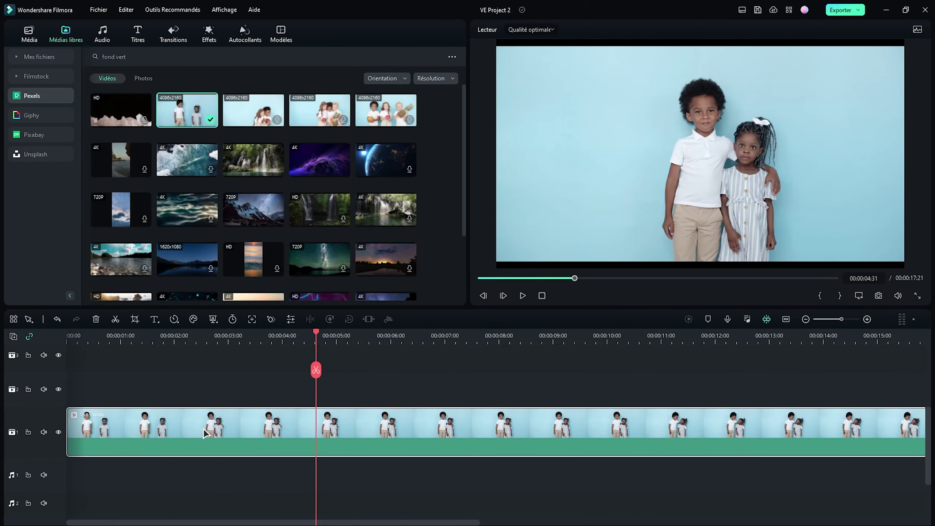
pyautogui.click(216, 320)
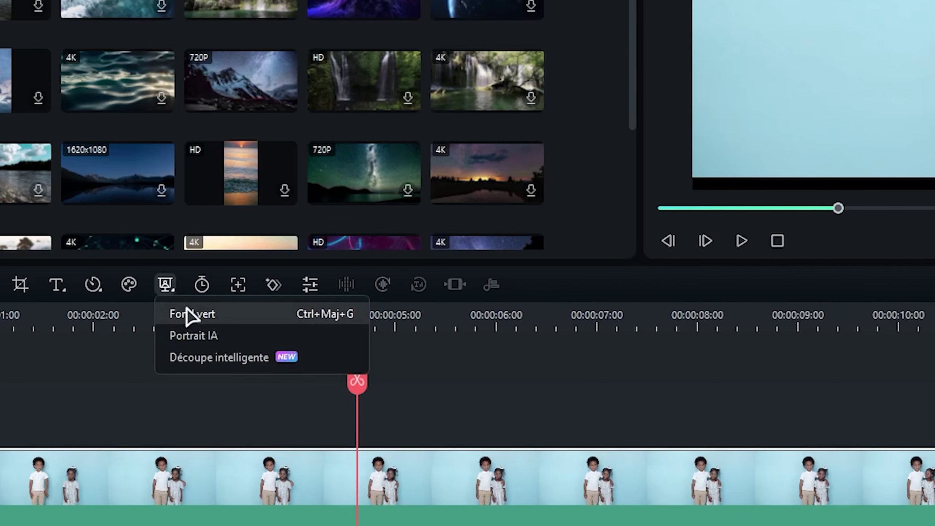
pyautogui.click(202, 337)
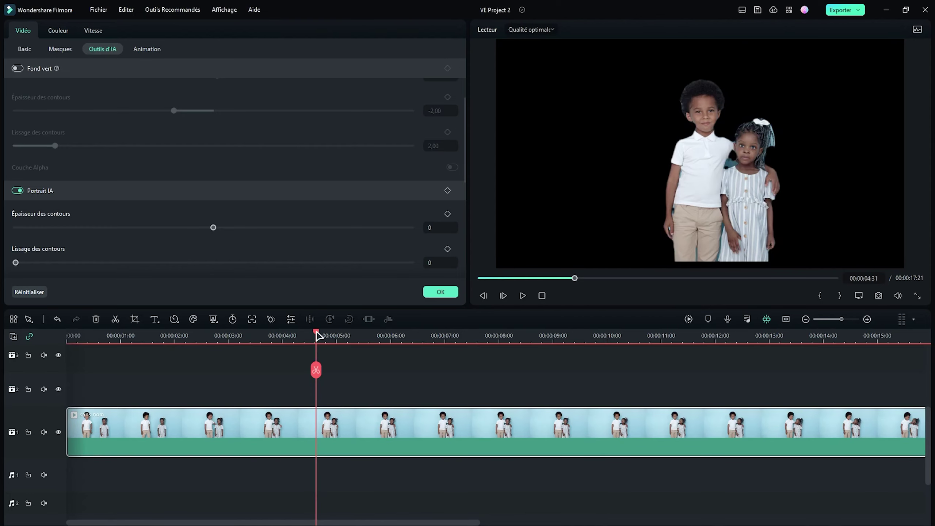
pyautogui.moveTo(191, 339); pyautogui.dragTo(424, 335)
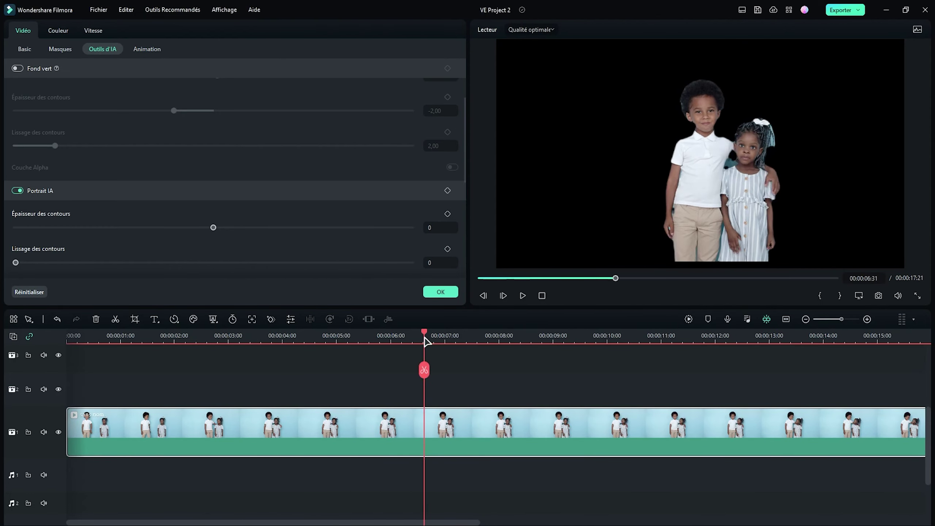